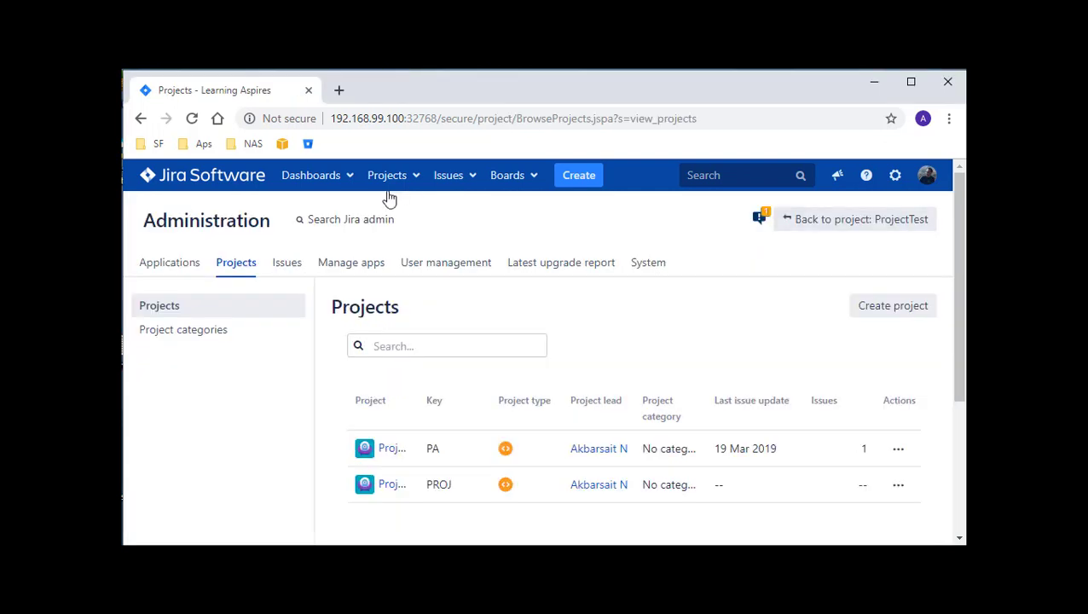
- Start a new project from the projects administration page and look through the available software and business templates
left_click(896, 177)
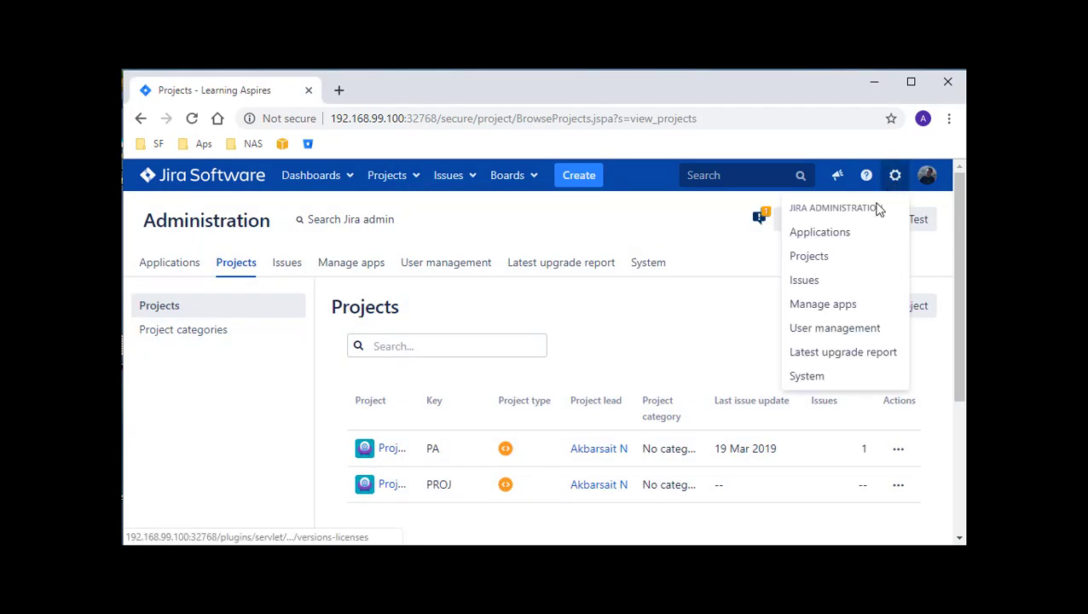
left_click(811, 257)
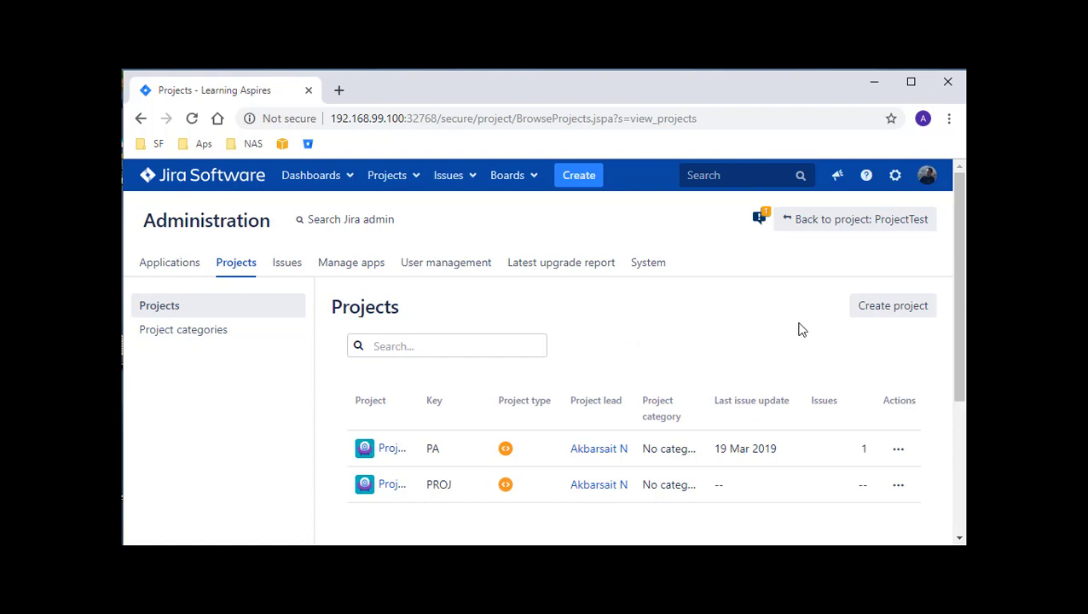
left_click(893, 305)
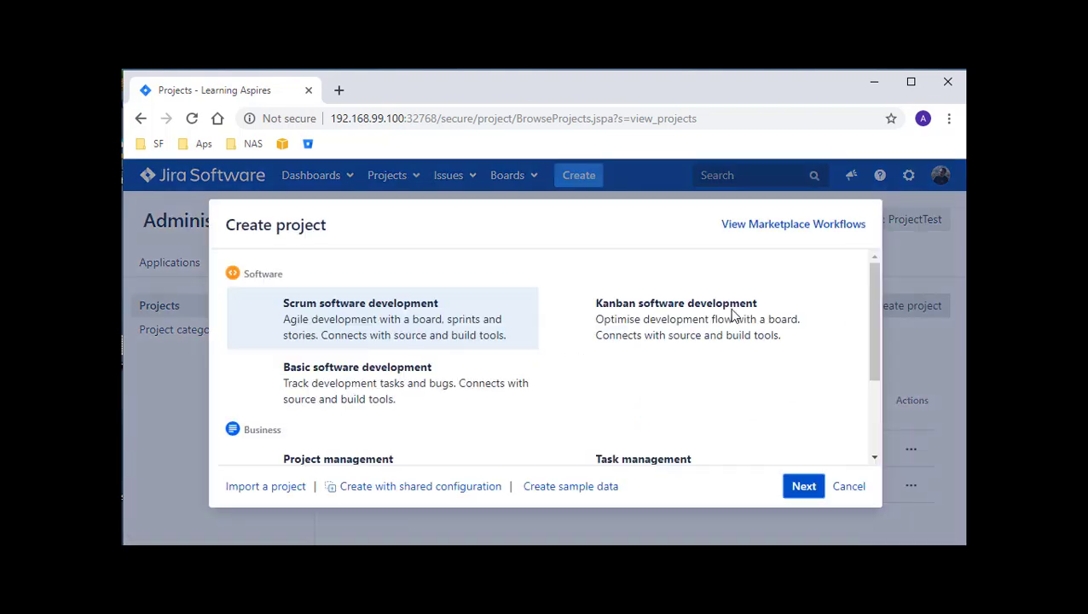
scroll(730, 310, "down", 2)
scroll(836, 306, "up", 2)
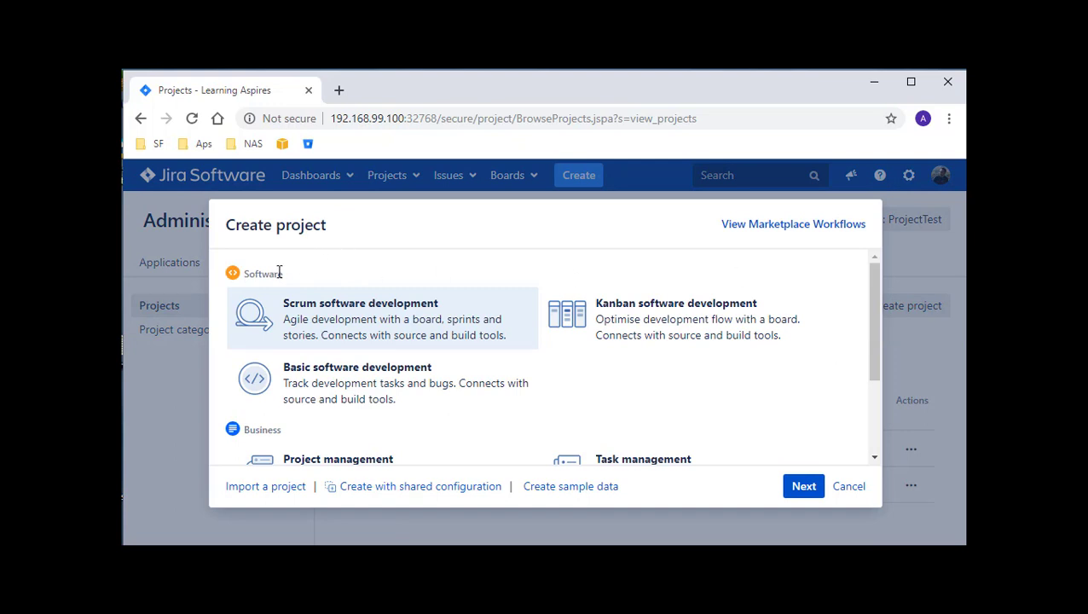
scroll(354, 422, "down", 2)
scroll(354, 422, "up", 2)
scroll(570, 369, "down", 2)
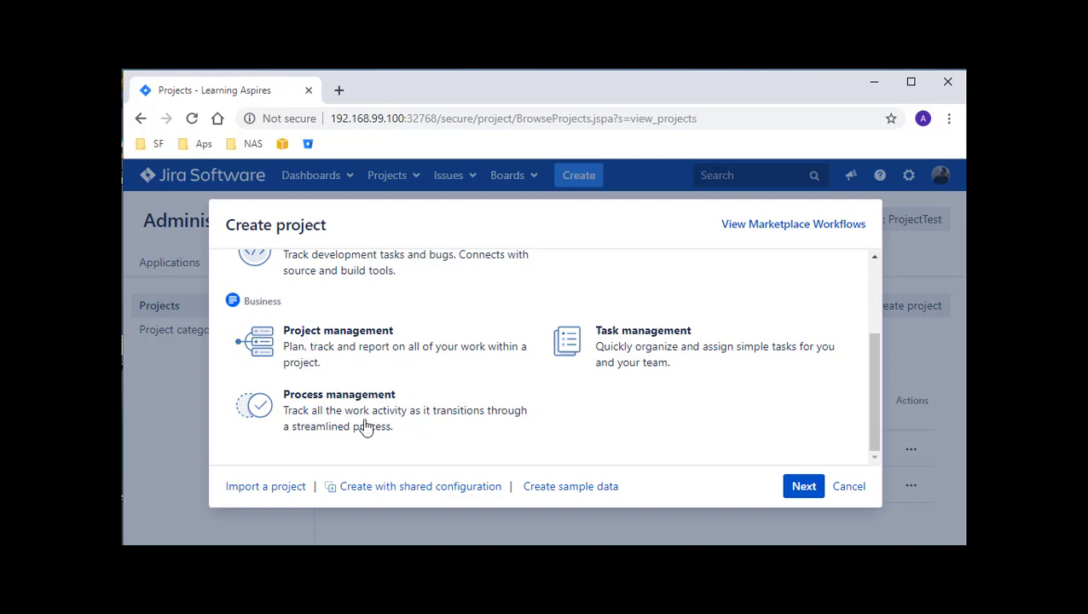
scroll(481, 412, "up", 3)
- Choose the Basic software development template, review its issue types and workflow, and accept it for the new project
left_click(482, 409)
scroll(546, 435, "down", 2)
left_click(801, 488)
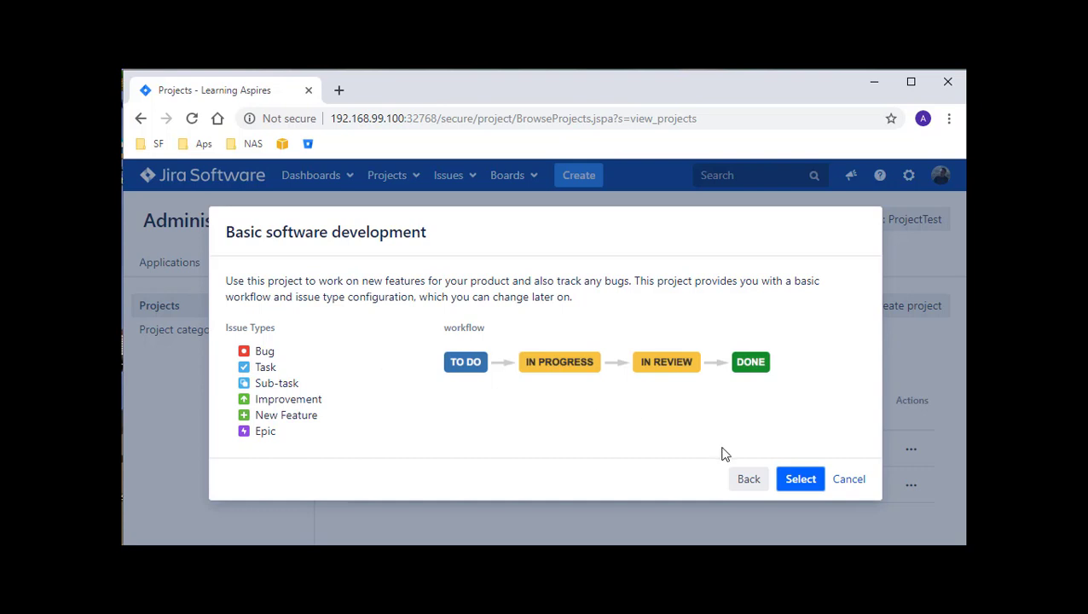
left_click(738, 476)
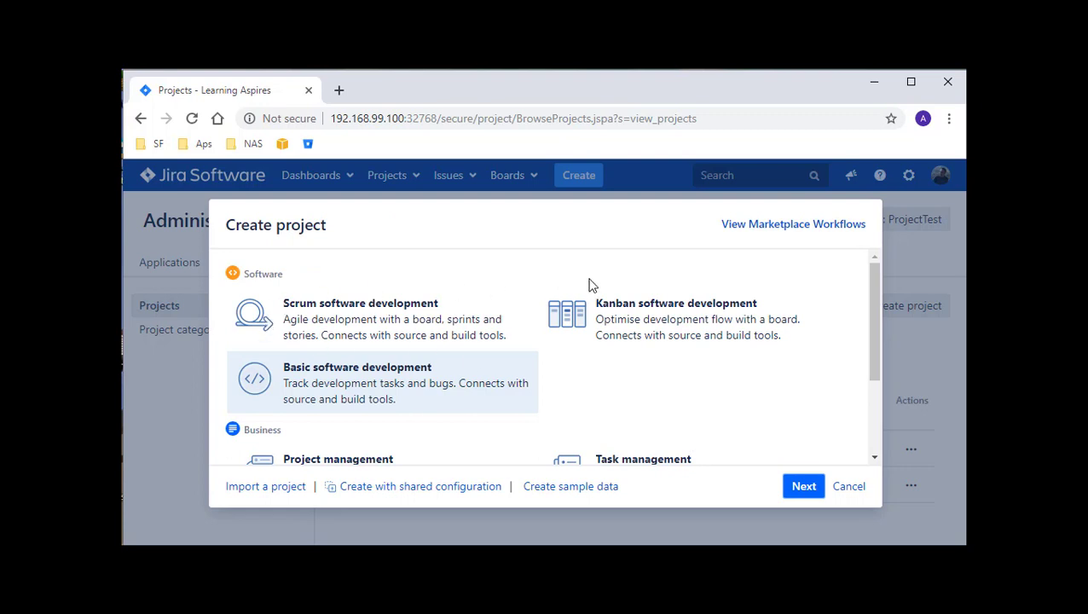
left_click(801, 488)
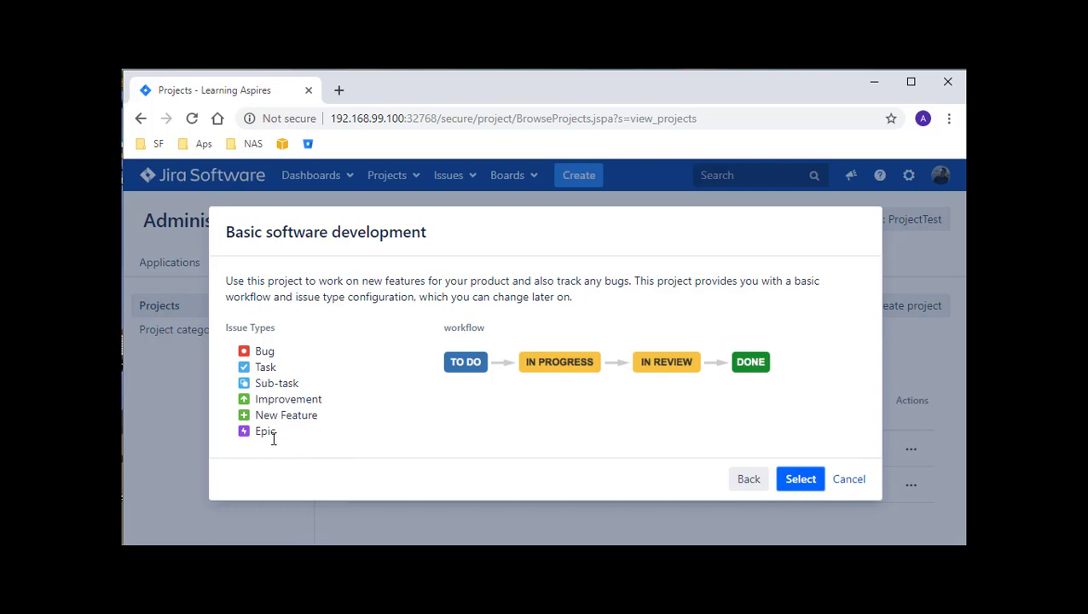
left_click(801, 480)
- Name the new project ProjectBeta and set its key to PBETA
left_click(412, 296)
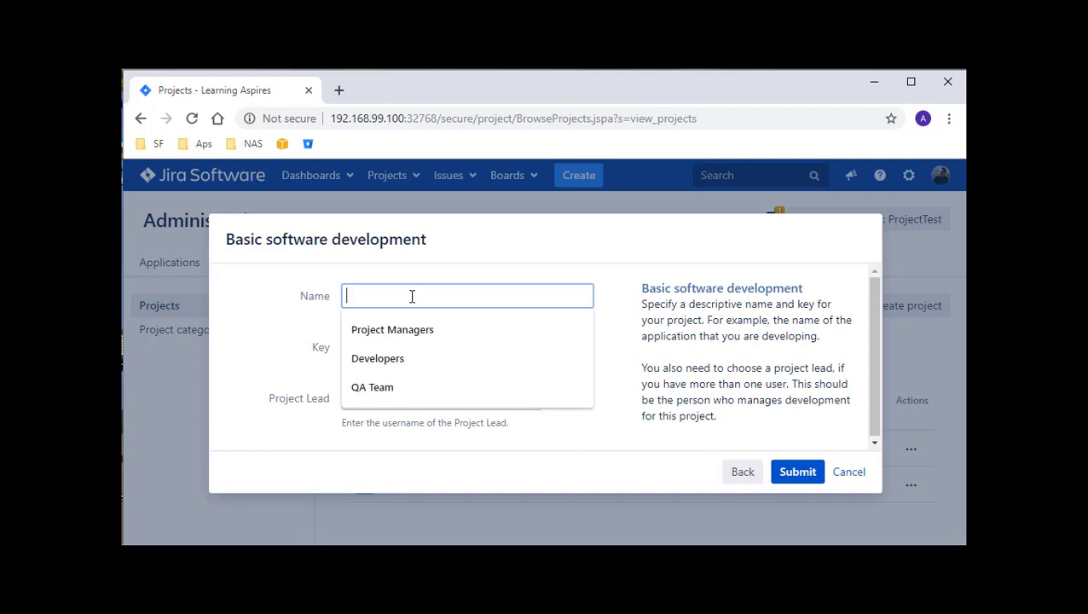
type("Project")
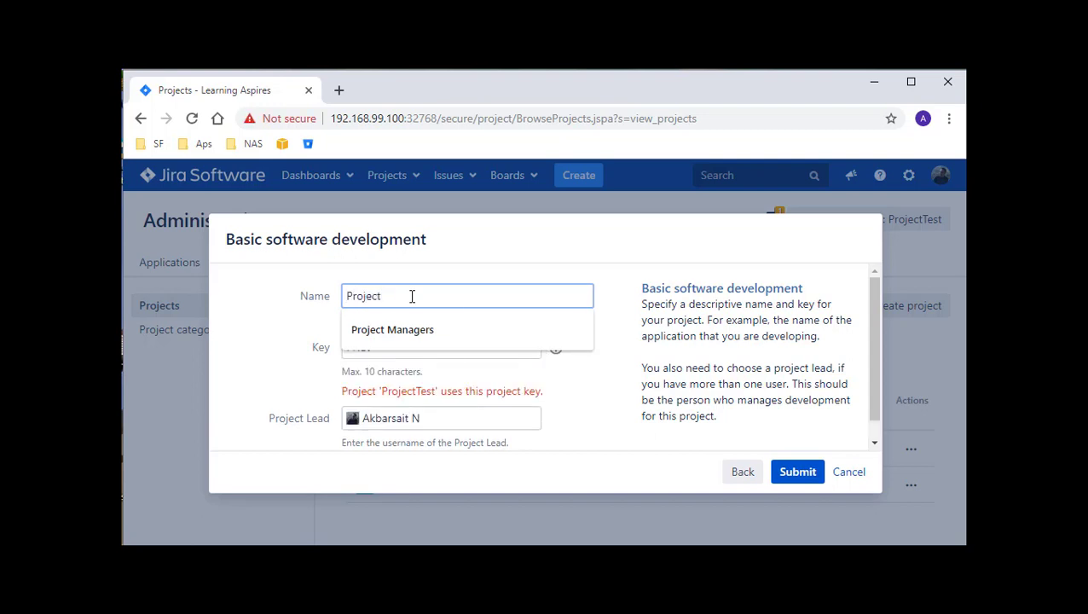
type("Beta")
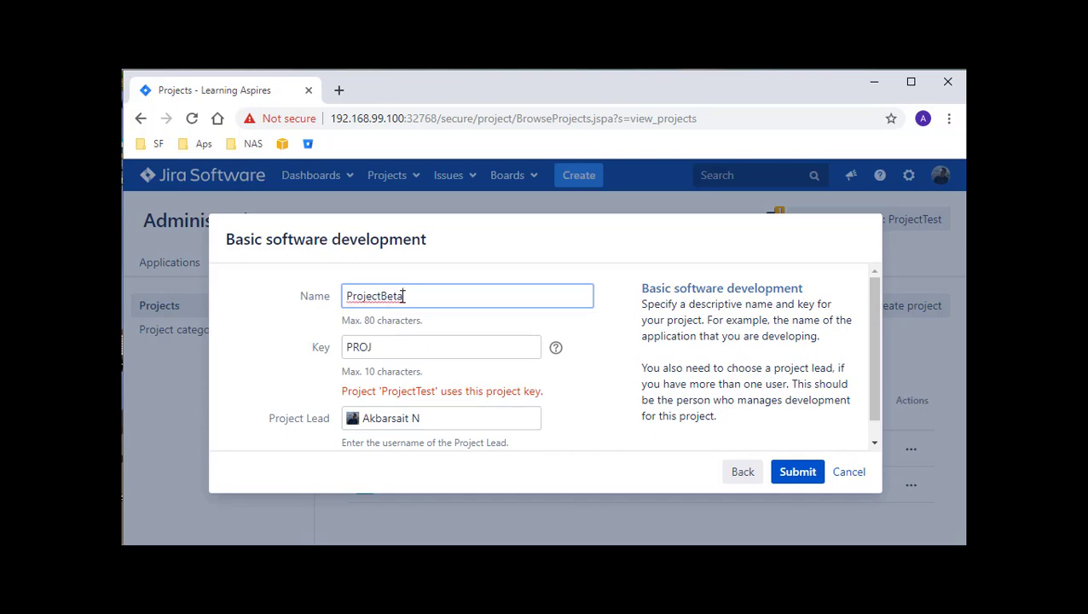
left_click(380, 351)
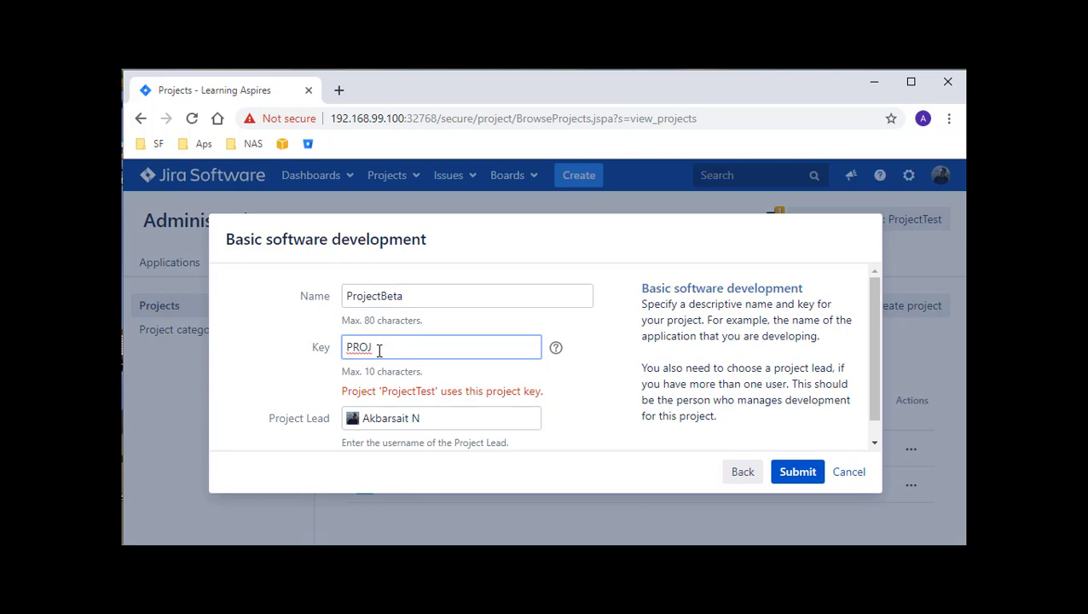
double_click(380, 350)
type("PBETA")
scroll(600, 422, "down", 1)
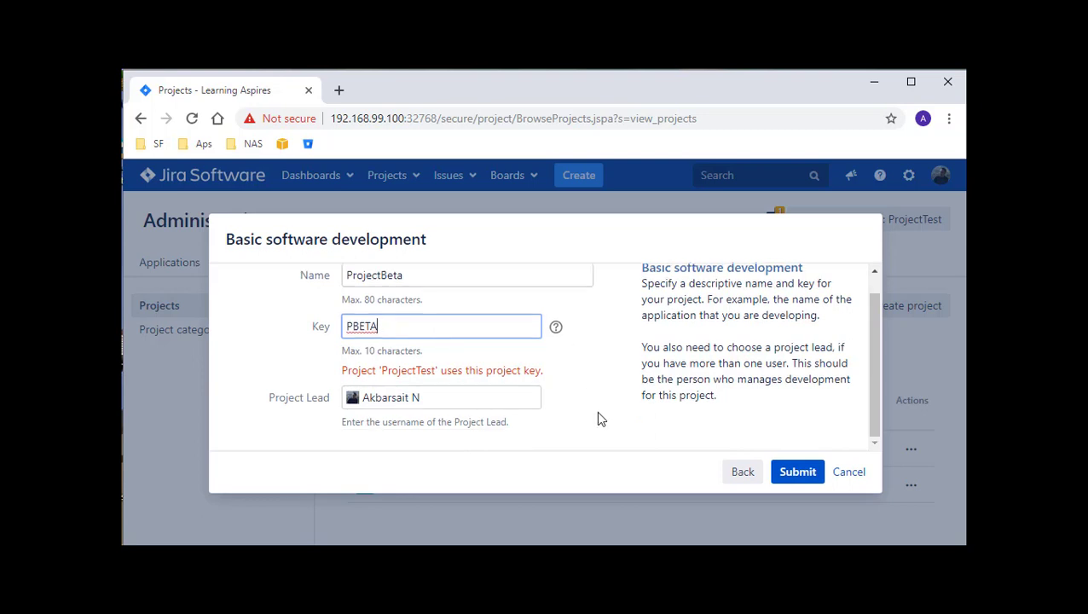
- Check the project lead, keep the preset person, and submit the new project
left_click(506, 395)
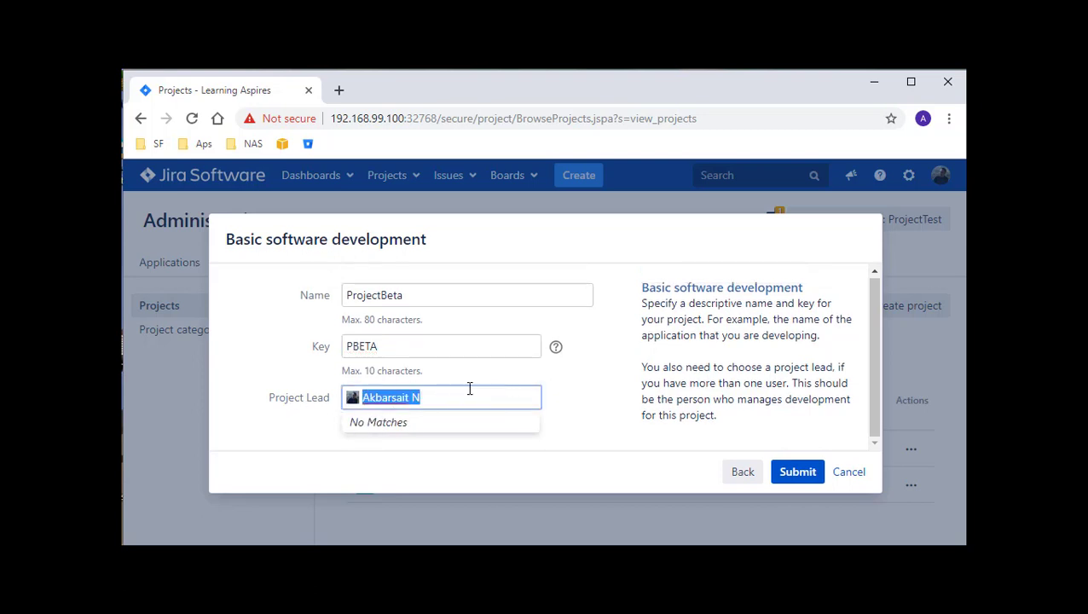
left_click(576, 403)
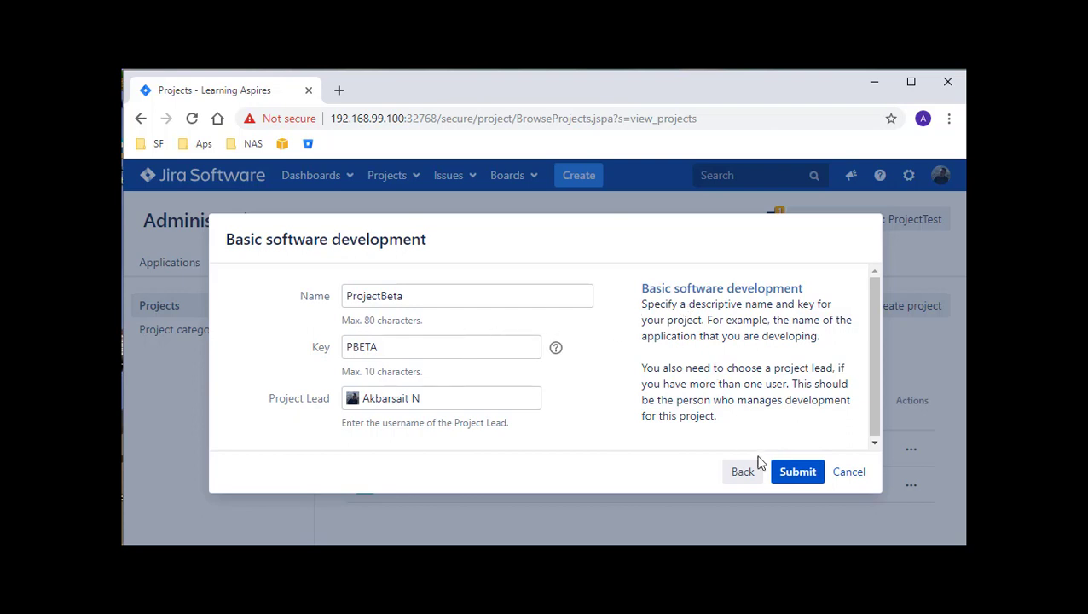
left_click(796, 474)
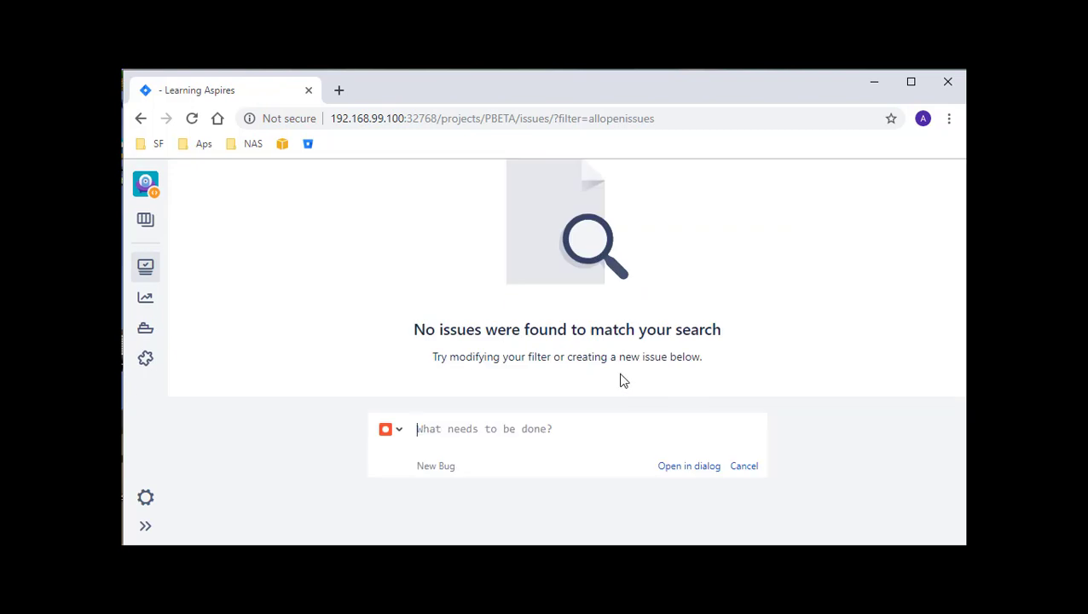
- Open ProjectBeta's summary page and start creating a new issue in the project
left_click(145, 527)
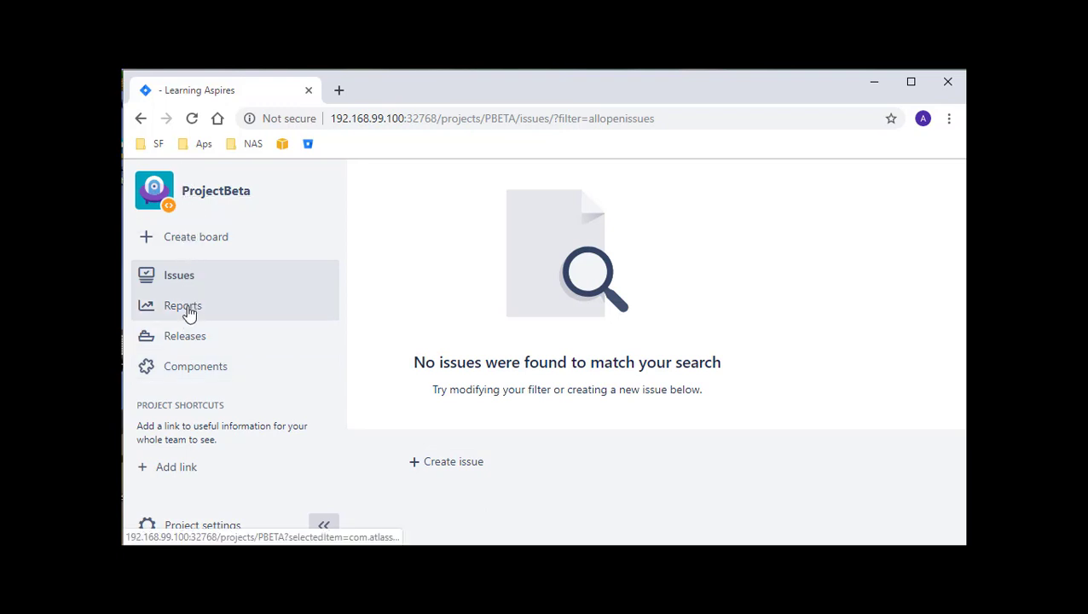
left_click(147, 184)
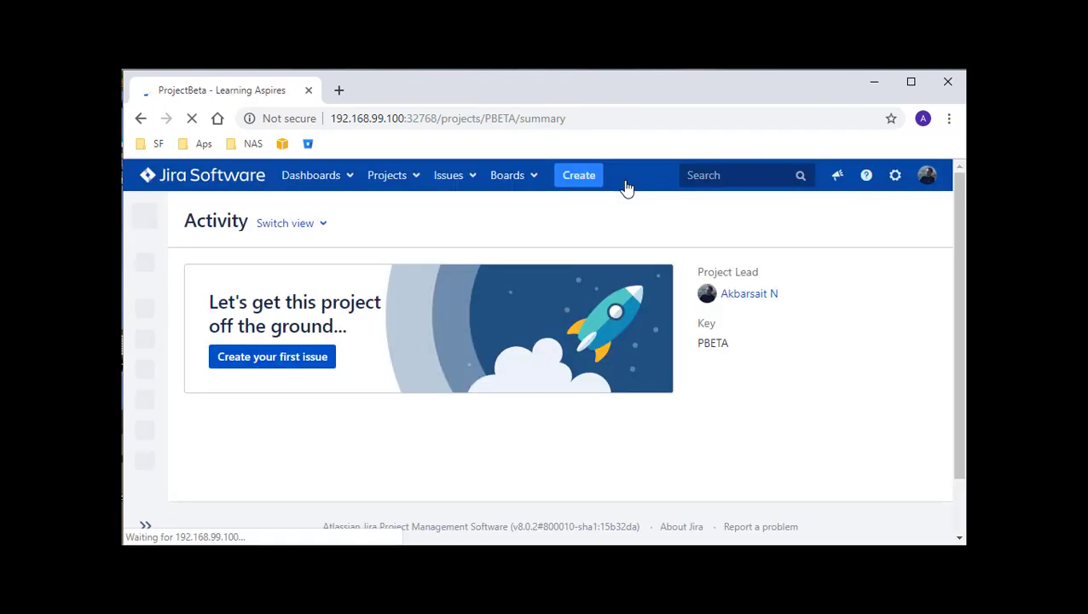
left_click(569, 181)
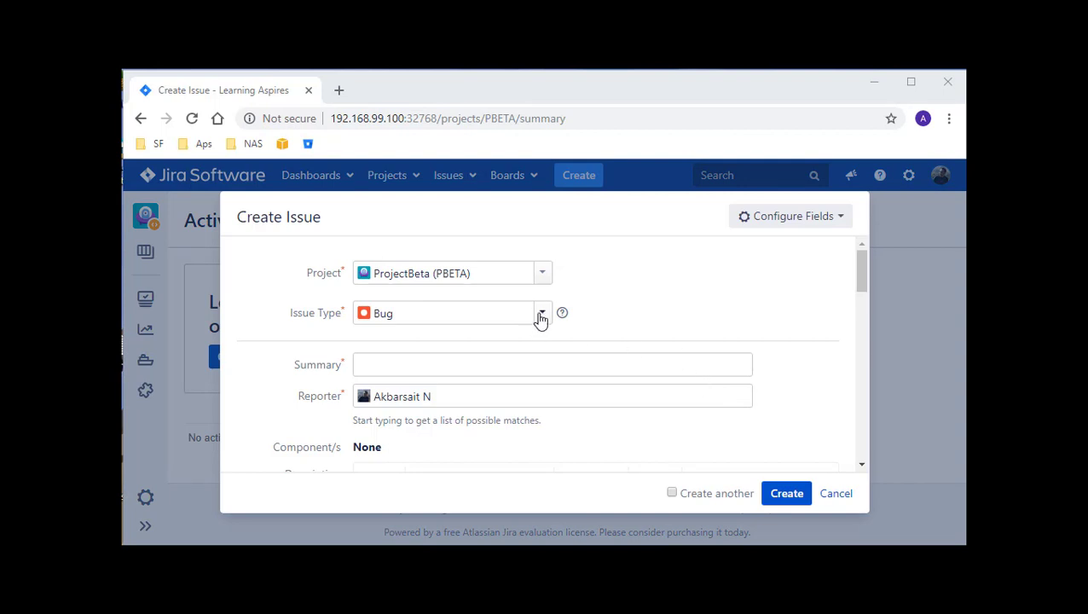
- Set the issue type to Task and look through the issue form's fields
scroll(699, 318, "down", 5)
scroll(699, 318, "up", 5)
left_click(540, 314)
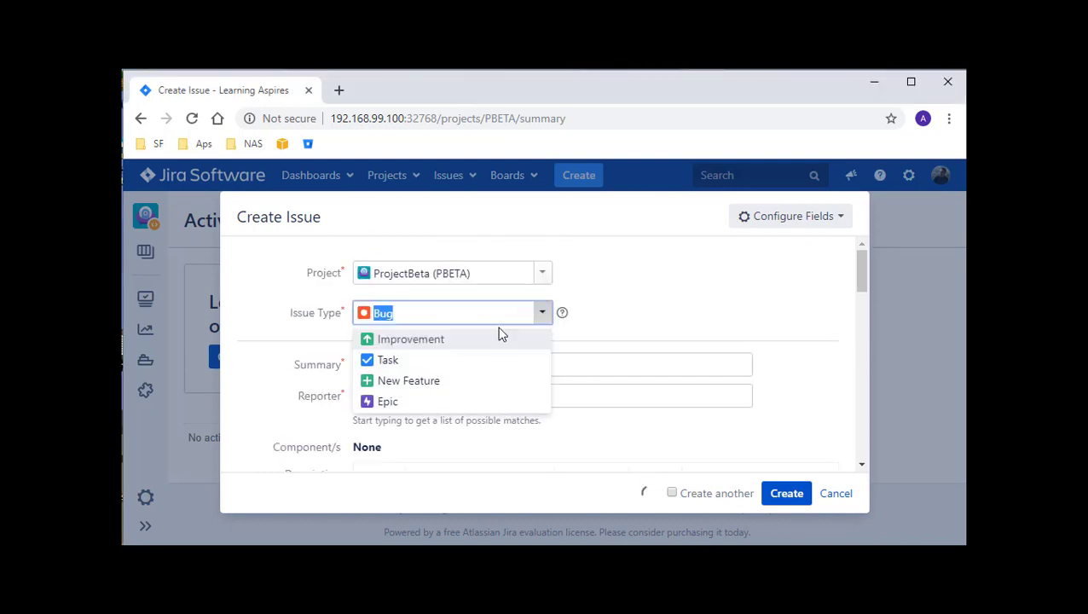
left_click(443, 360)
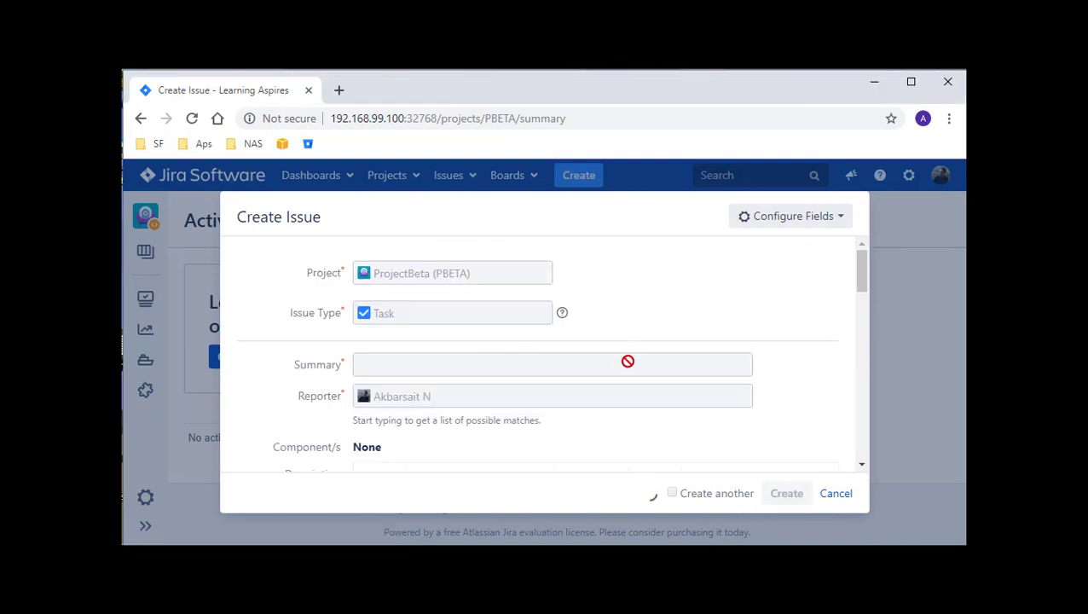
scroll(628, 362, "down", 5)
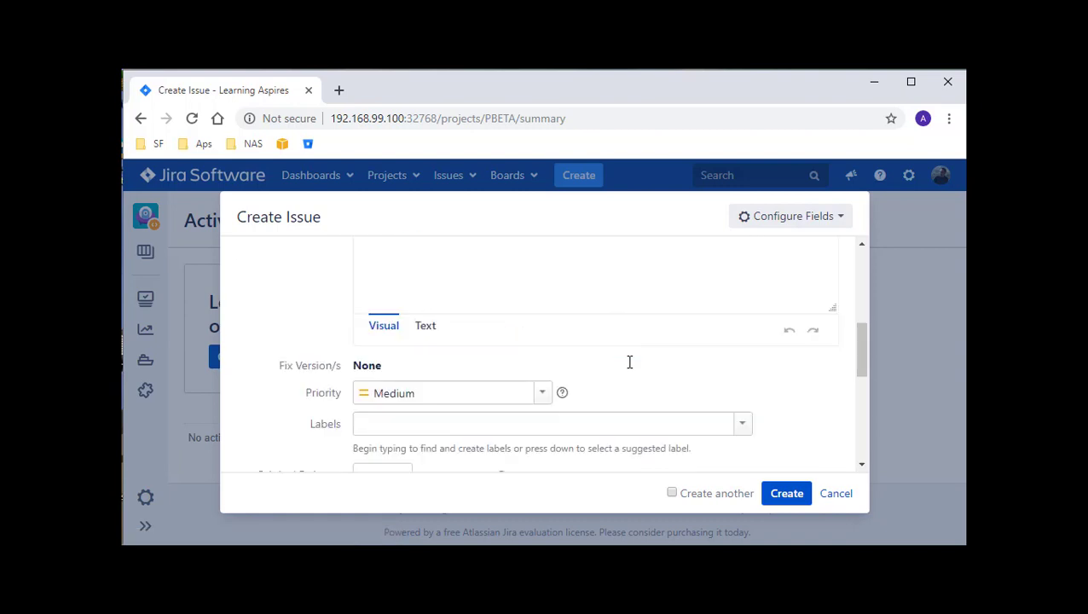
scroll(629, 362, "down", 5)
scroll(629, 368, "up", 10)
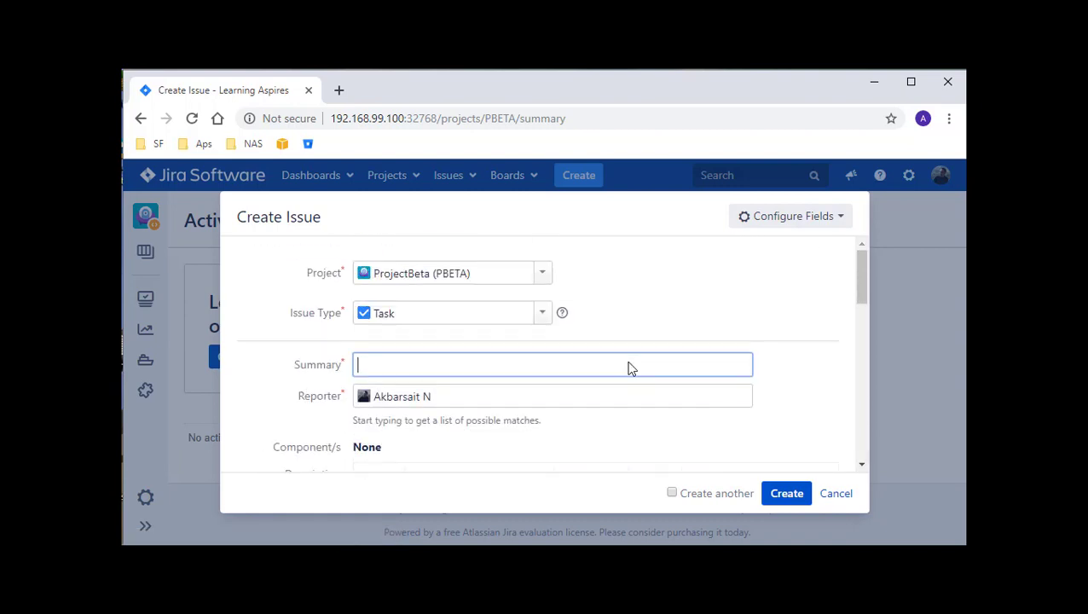
- Set the issue type to New Feature and enter "Contact Form Request" as the summary
left_click(542, 314)
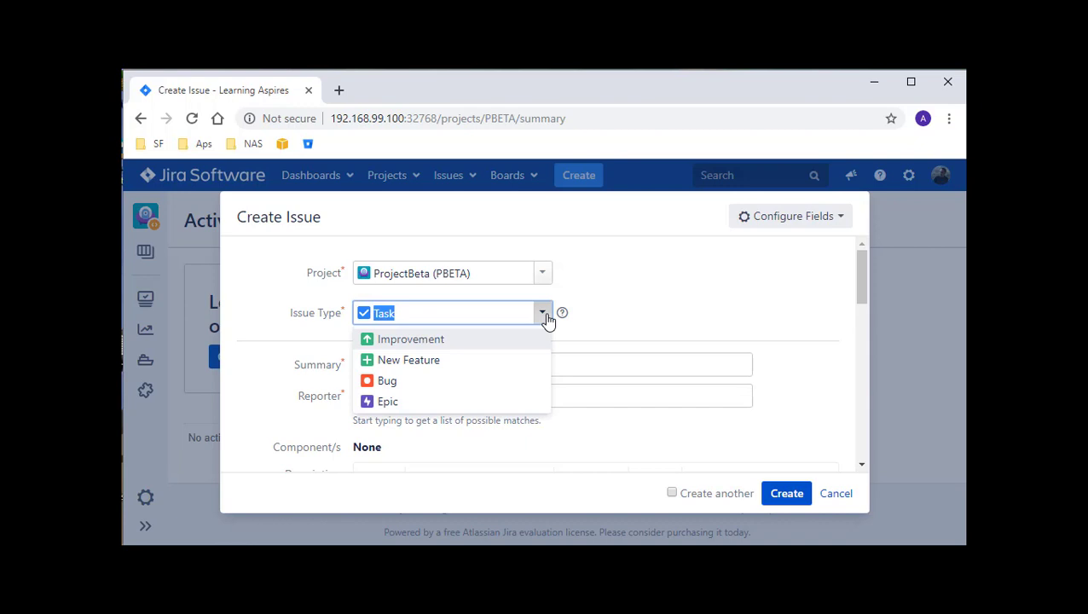
left_click(509, 367)
type("Co")
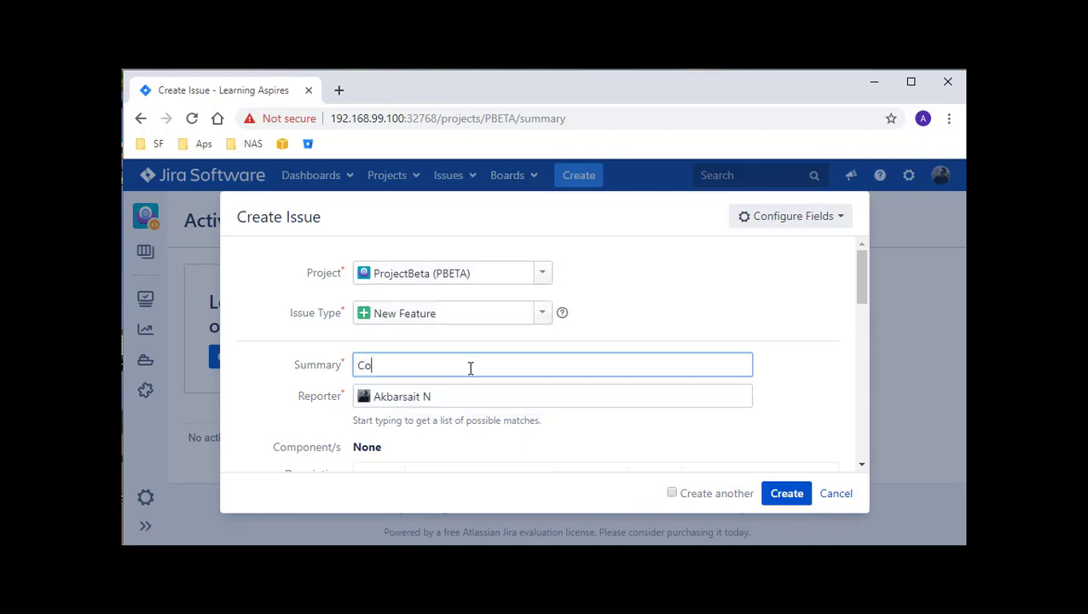
type("ntact Form Request")
- Enter the description "Contact field to capture contact information." and create the issue
scroll(470, 369, "down", 1)
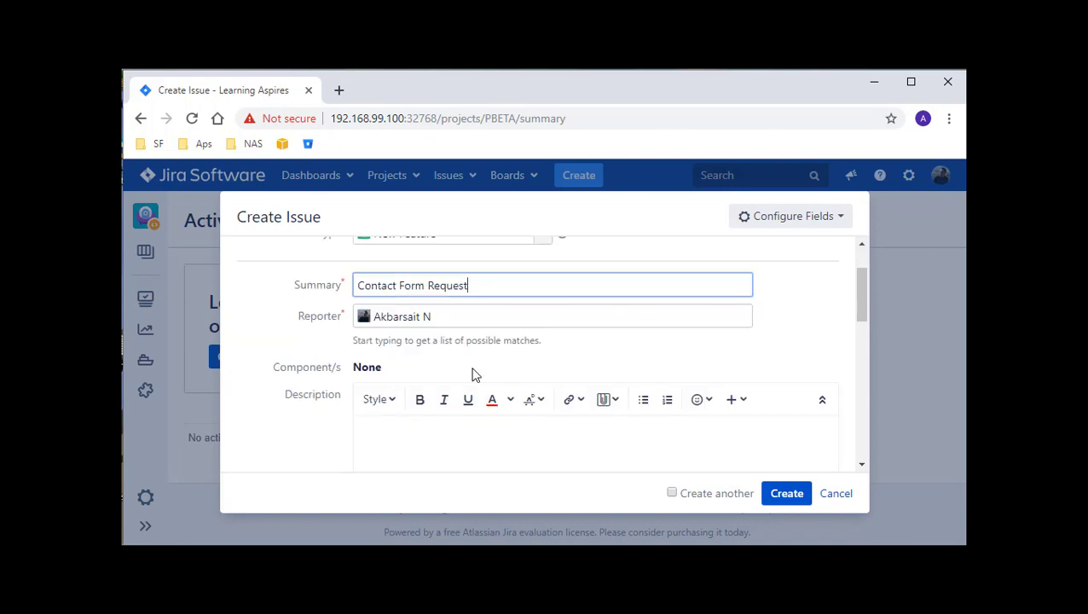
scroll(465, 376, "down", 1)
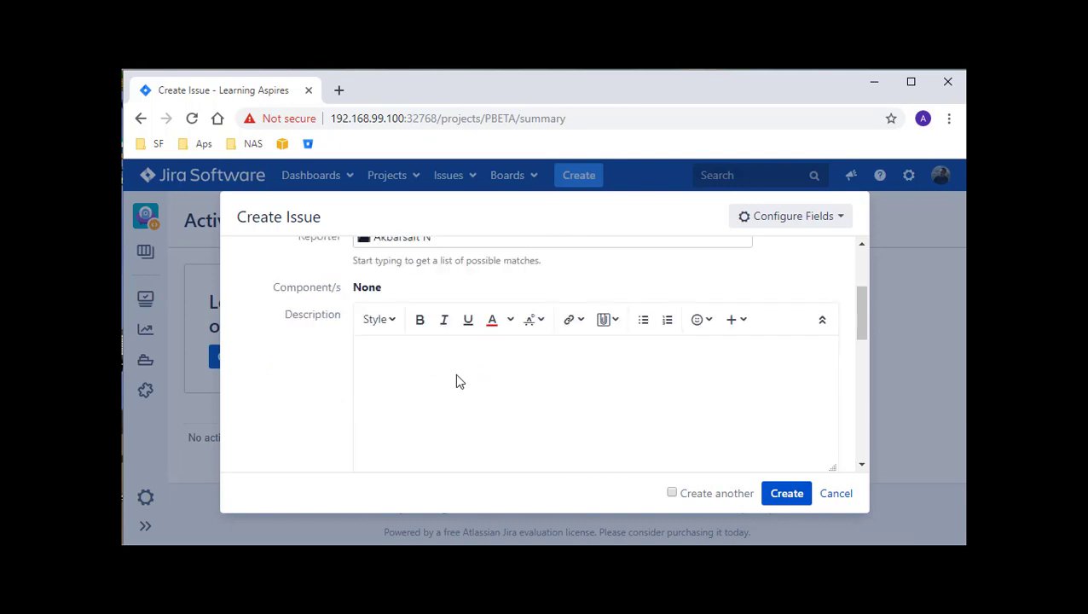
scroll(455, 378, "up", 2)
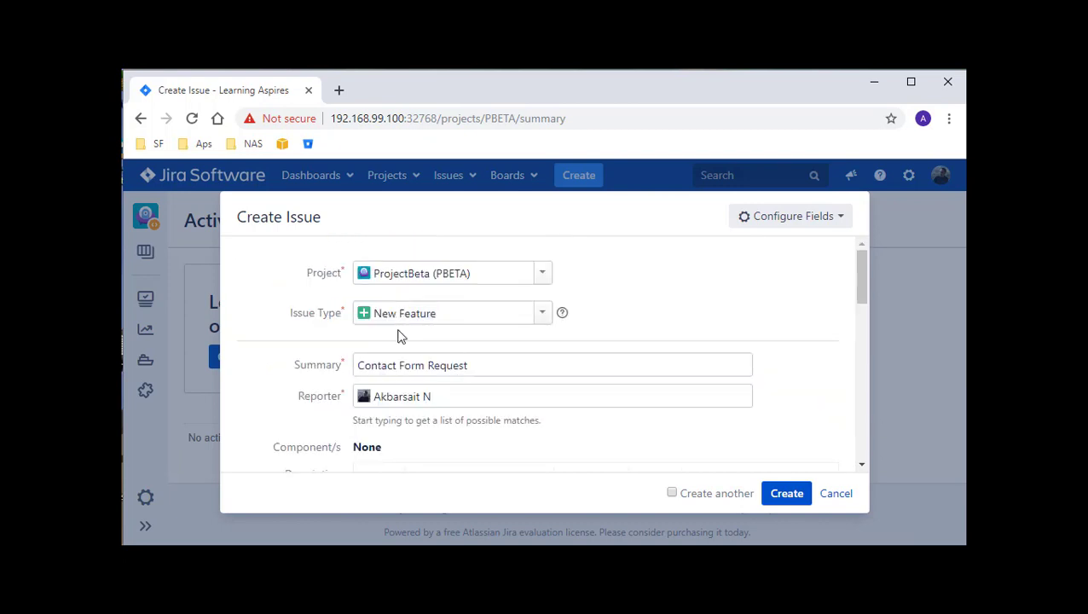
scroll(474, 373, "down", 5)
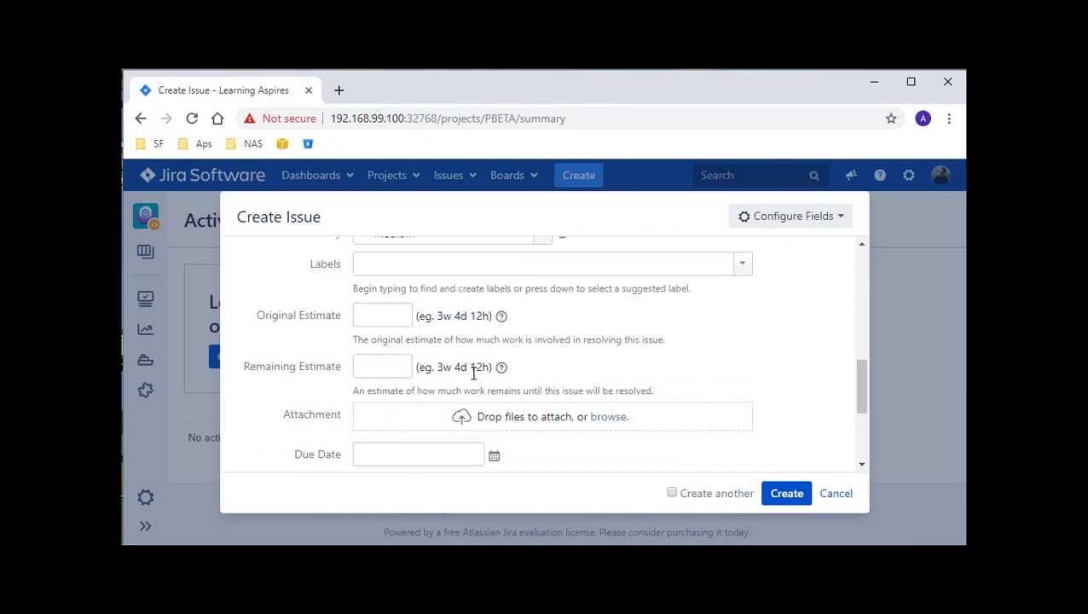
scroll(474, 373, "up", 4)
key("BackSpace")
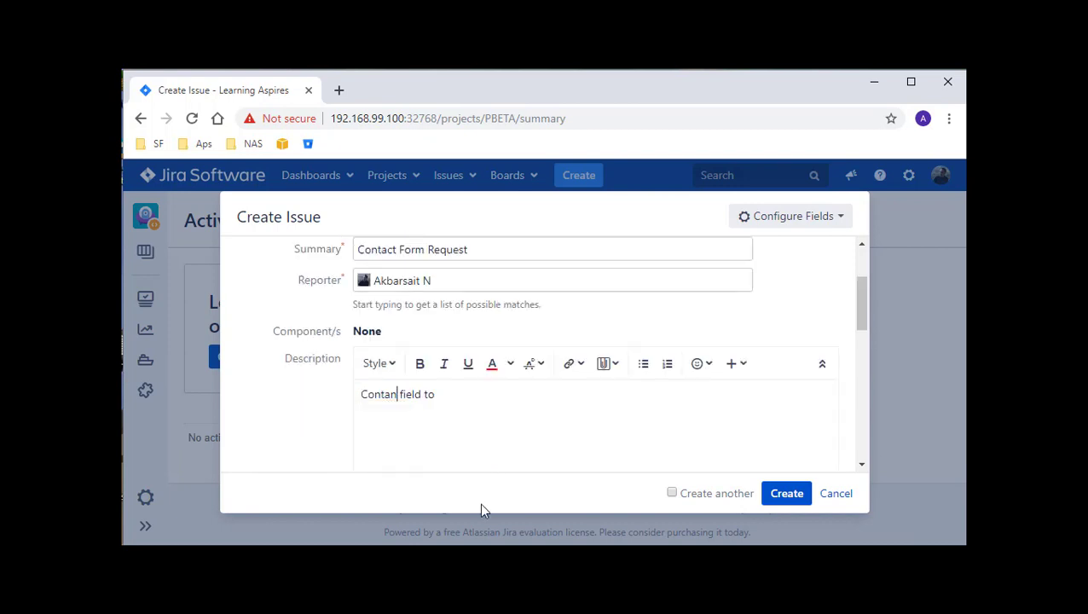
type("t")
left_click(507, 390)
type("capture conta")
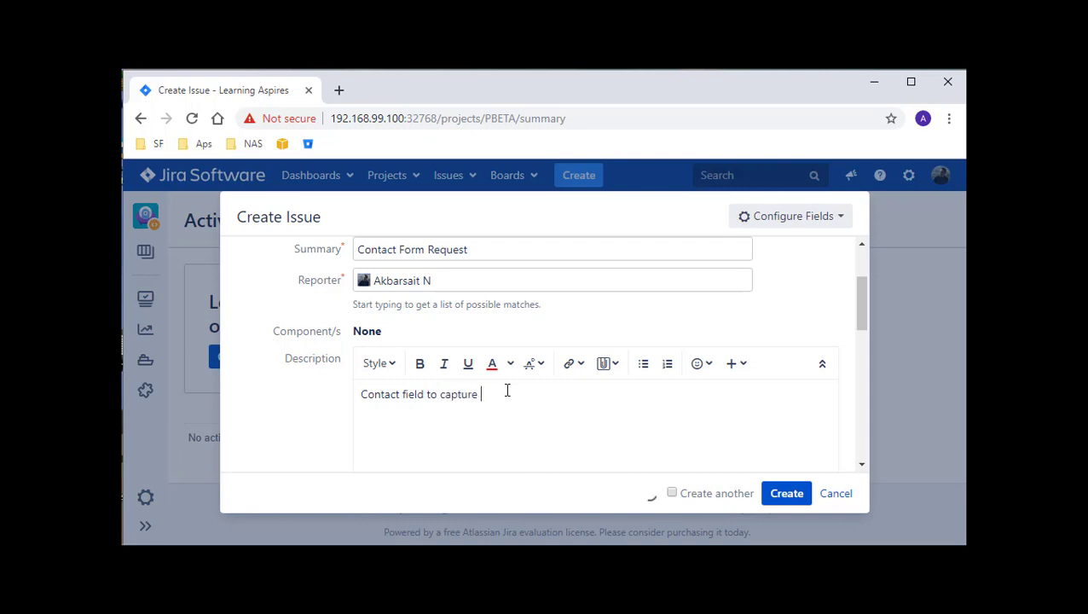
type("ct information.")
left_click(784, 496)
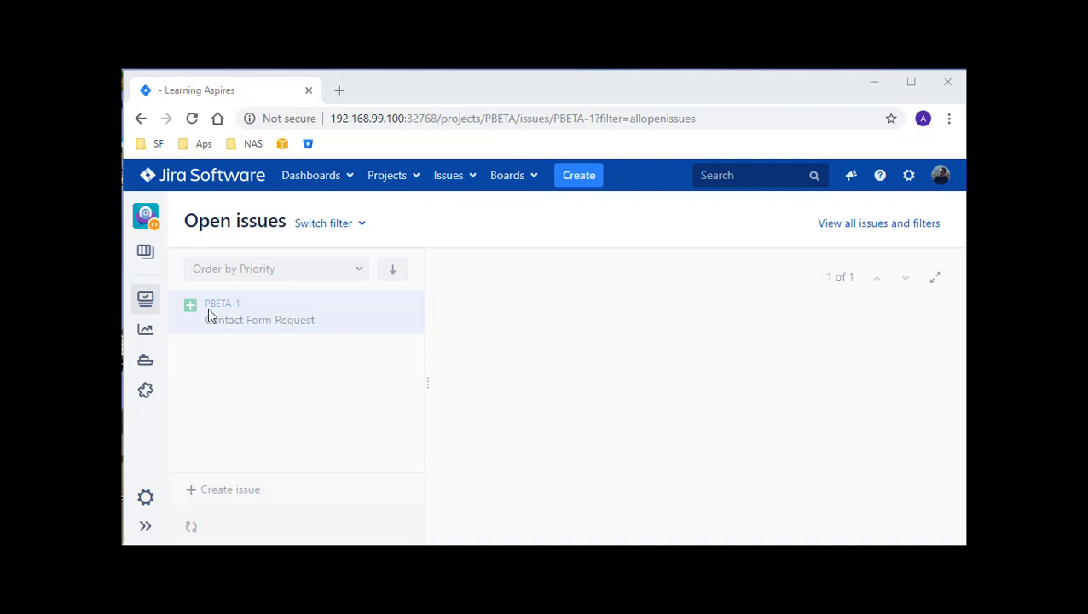
- Expand the project sidebar and look over the administration and project options for a way to create another project
left_click(145, 526)
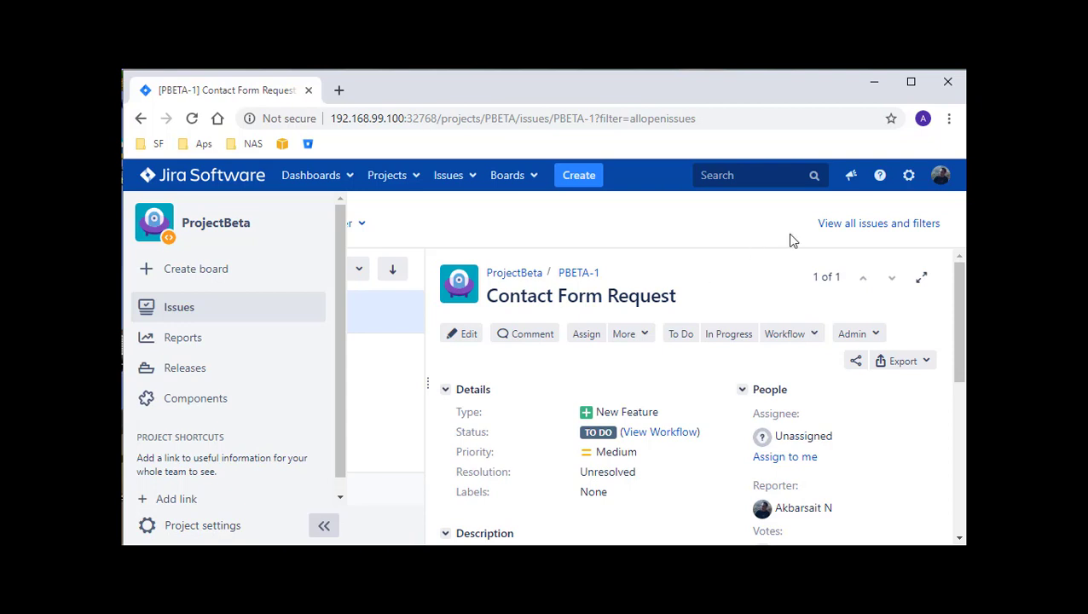
left_click(909, 178)
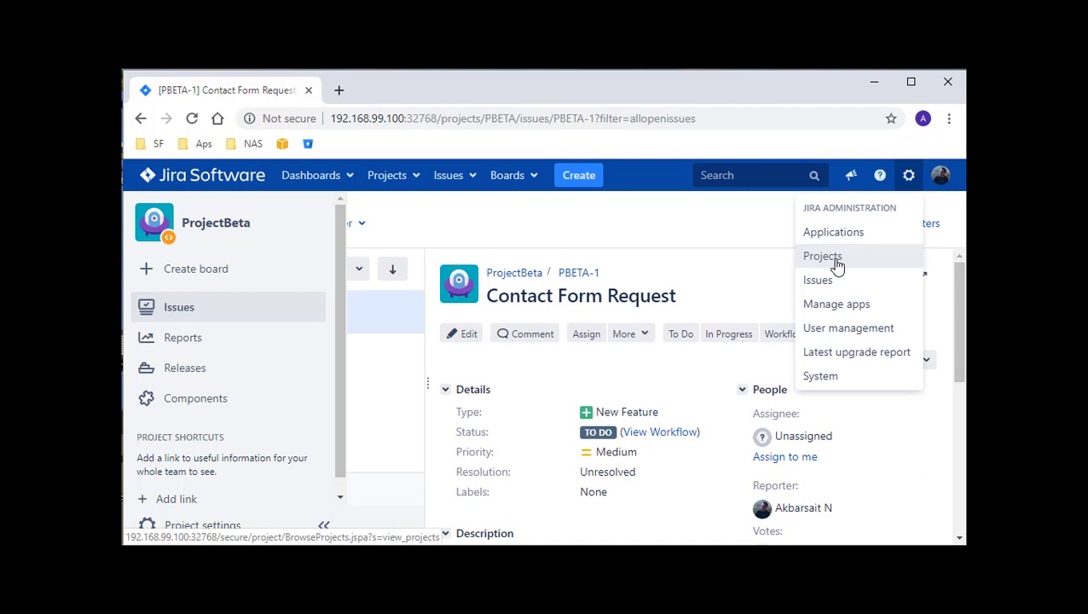
left_click(409, 177)
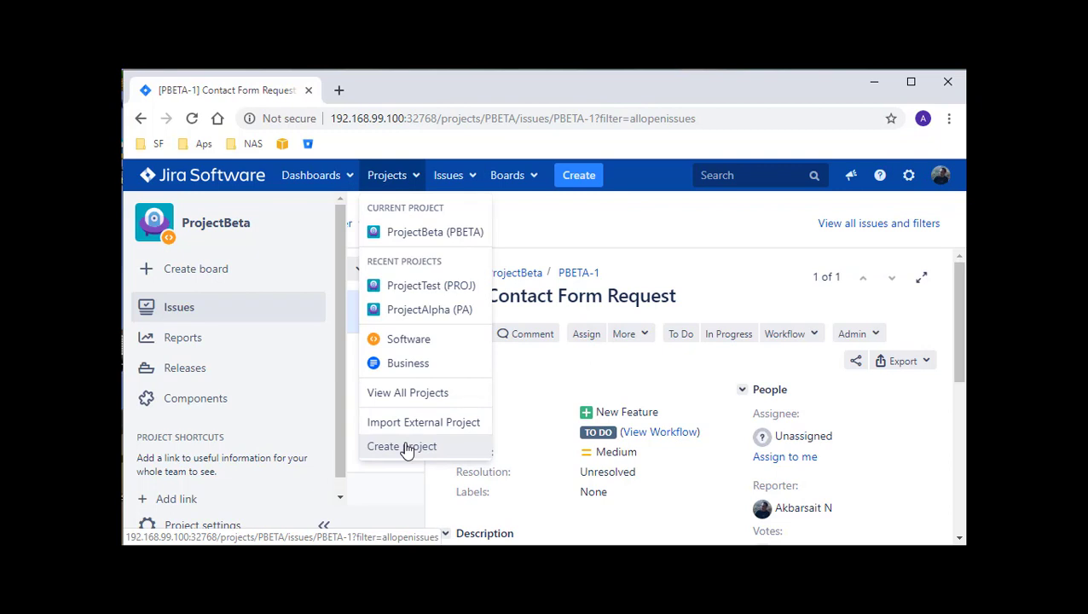
- Open ProjectBeta's project settings from the project list in Jira administration
left_click(628, 226)
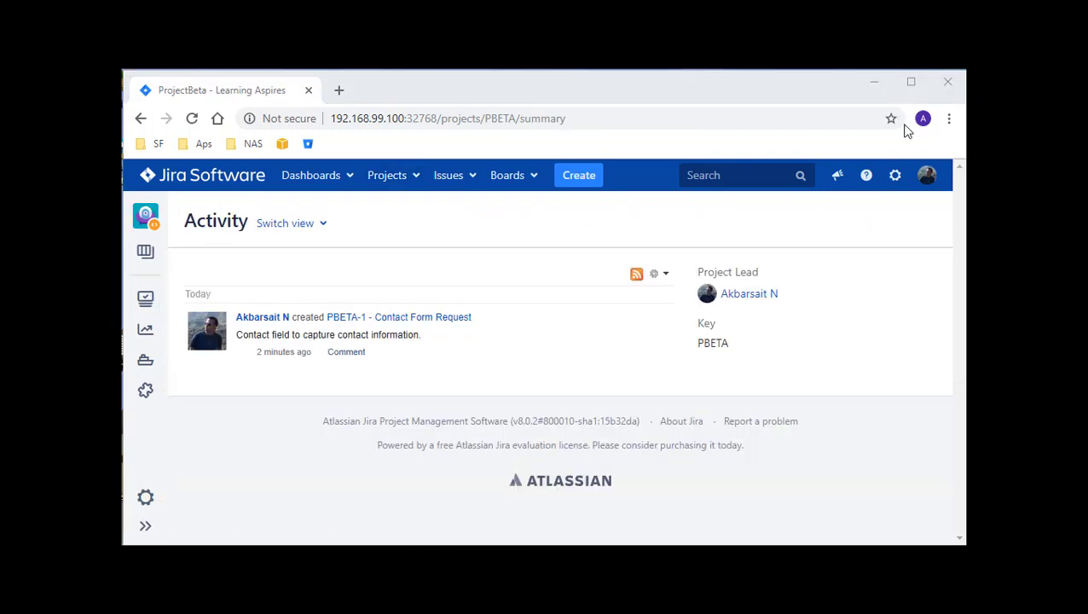
left_click(902, 177)
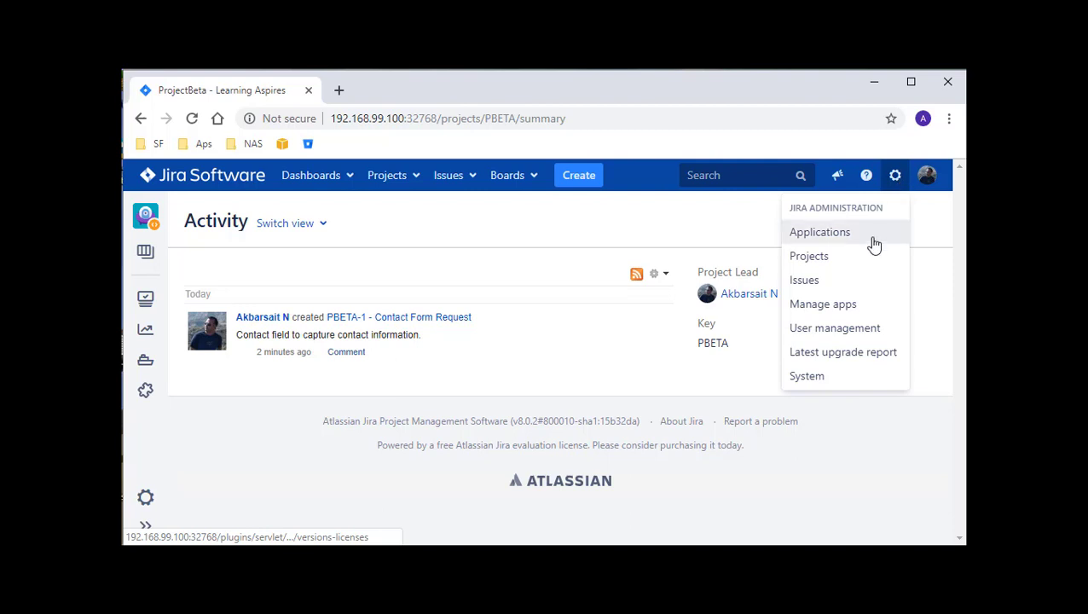
left_click(818, 266)
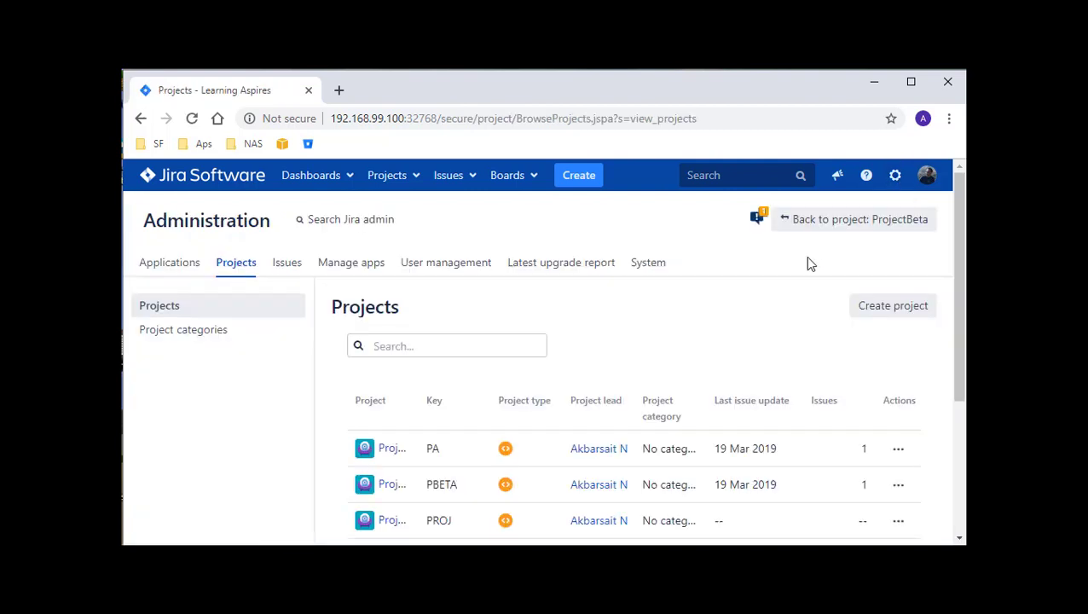
left_click(384, 488)
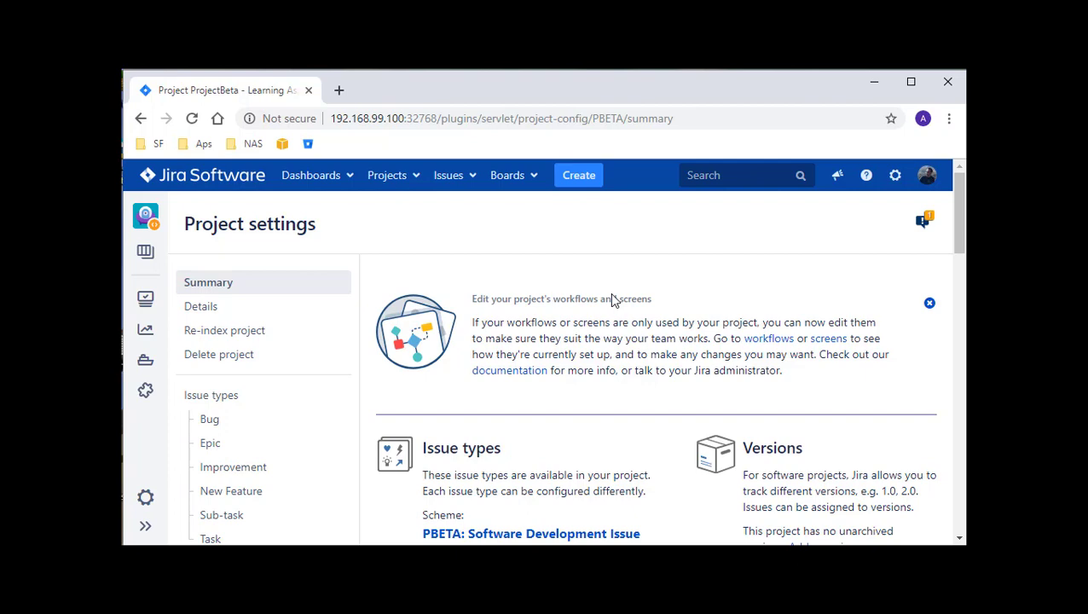
- Examine ProjectBeta's settings summary, covering issue types, workflows, screens, fields, priorities, versions, components, roles, permissions, notifications and development tools
scroll(612, 298, "down", 2)
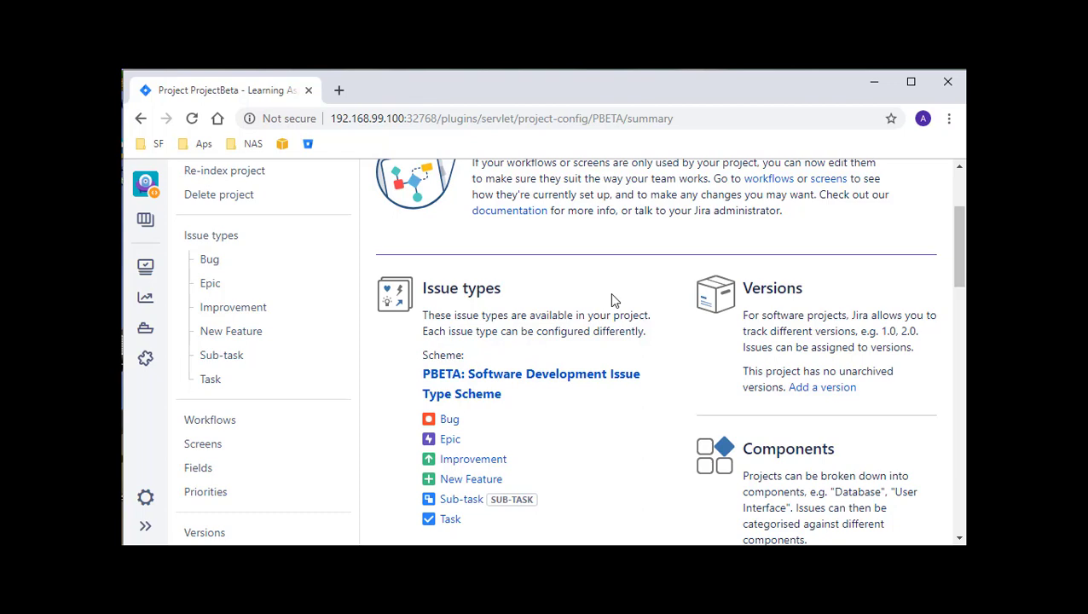
scroll(611, 299, "up", 2)
scroll(611, 300, "down", 1)
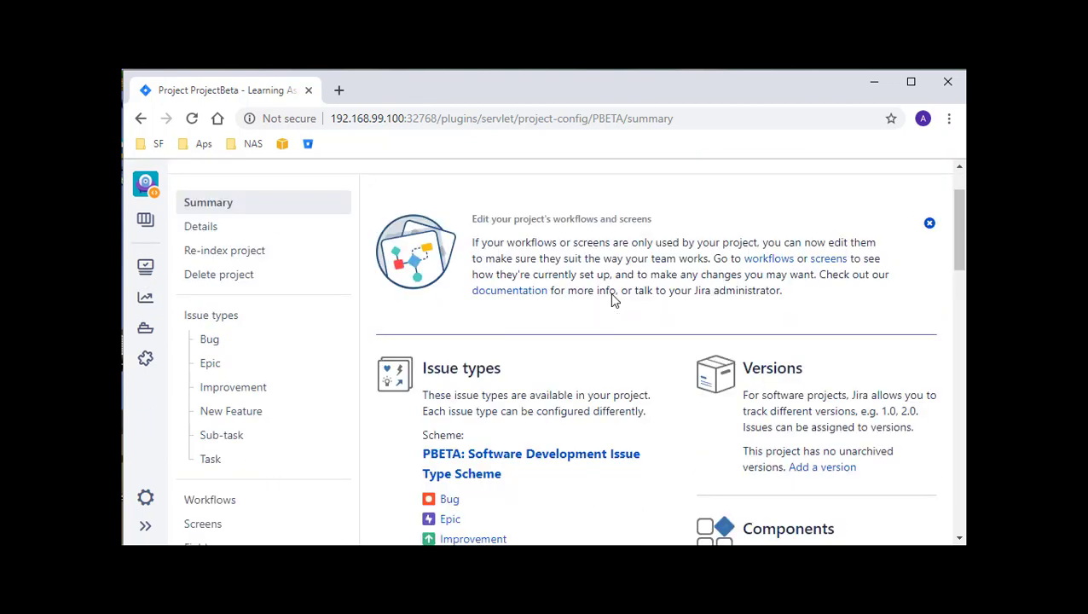
scroll(611, 299, "down", 2)
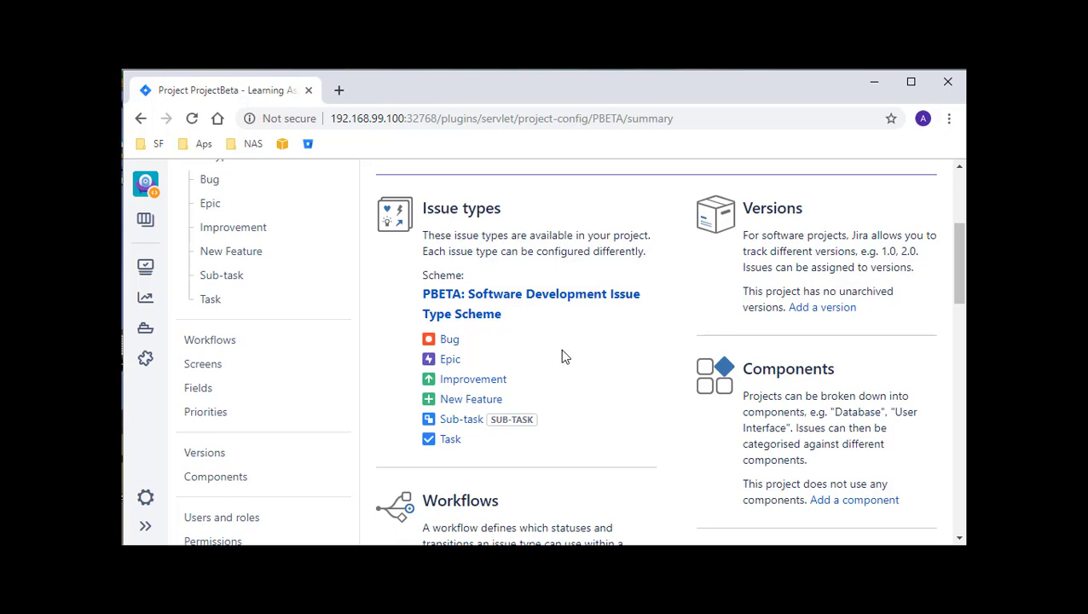
scroll(561, 355, "down", 2)
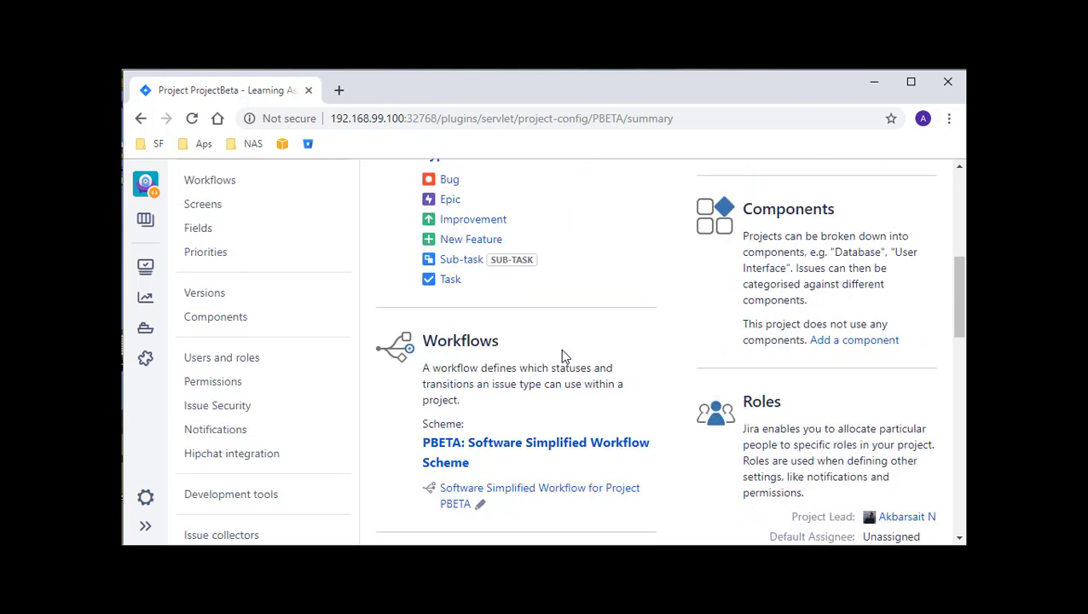
scroll(562, 355, "down", 2)
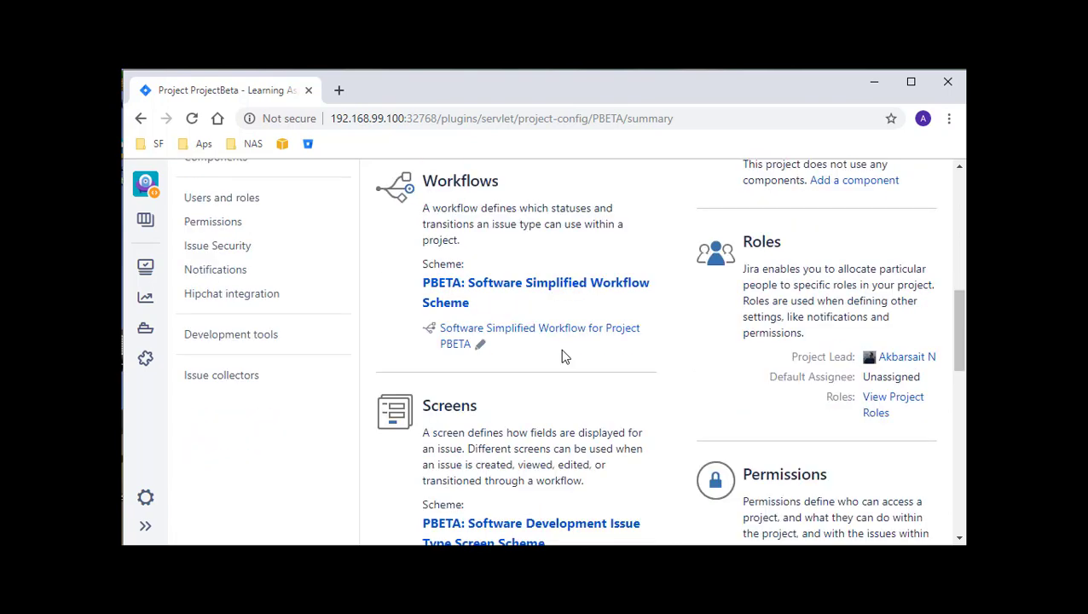
scroll(561, 356, "down", 1)
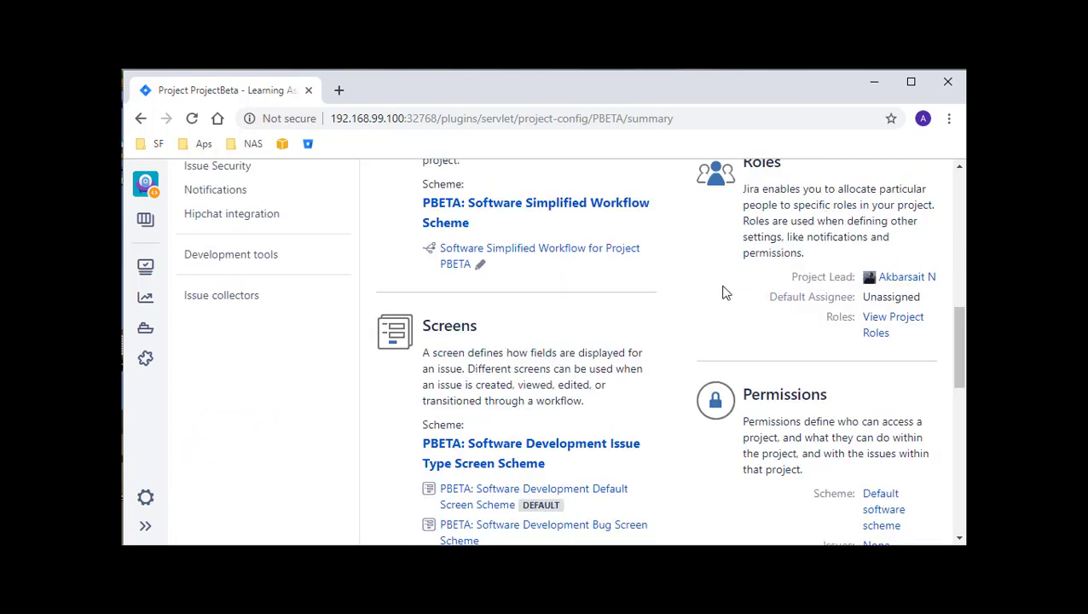
scroll(590, 391, "down", 2)
scroll(590, 392, "down", 2)
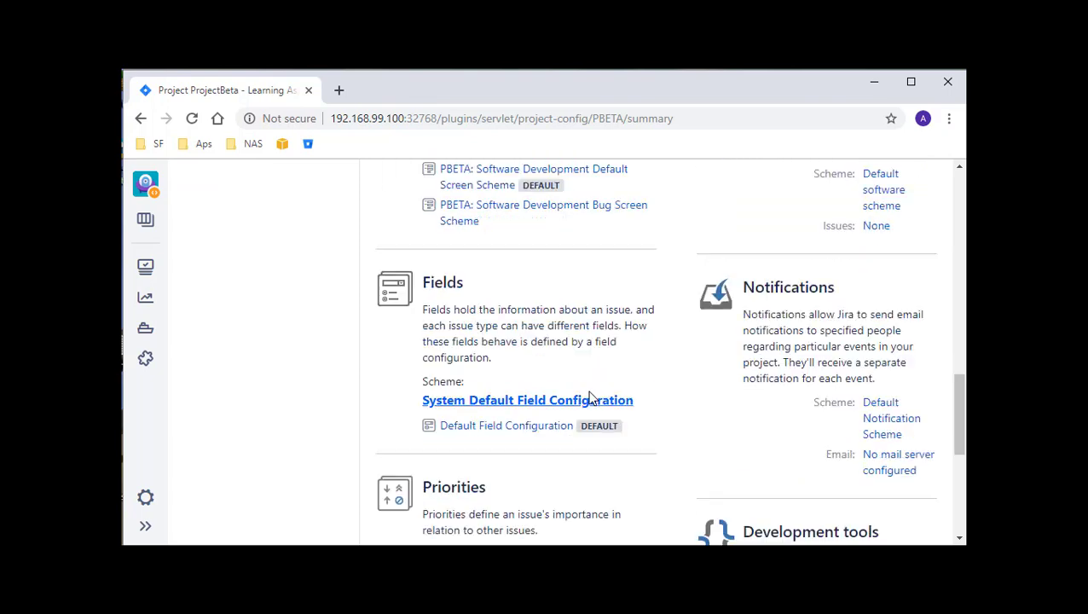
scroll(590, 399, "down", 3)
scroll(591, 399, "down", 1)
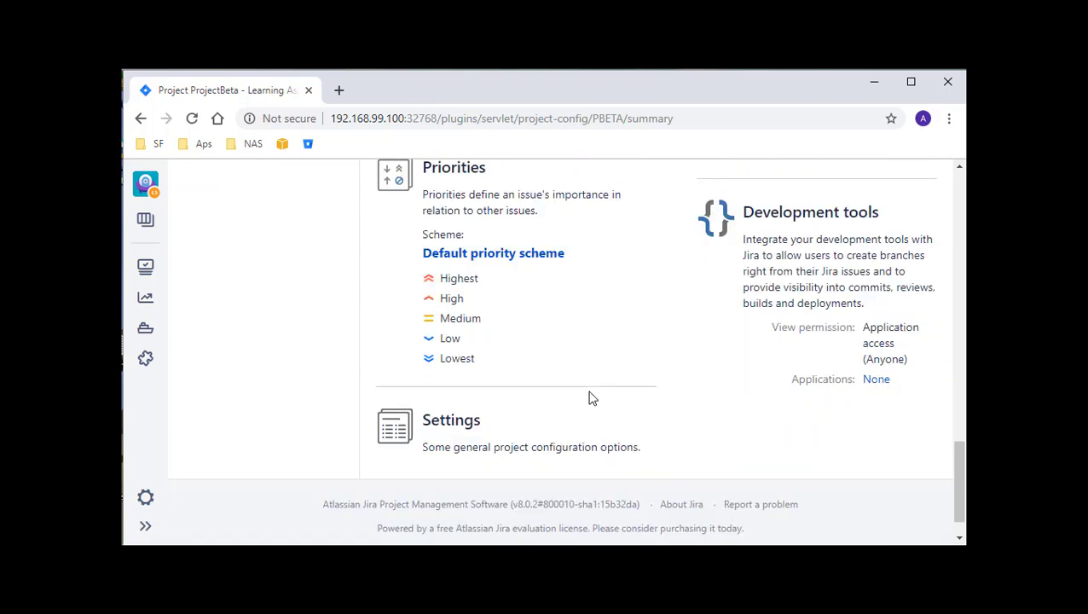
scroll(591, 398, "down", 1)
scroll(590, 398, "up", 8)
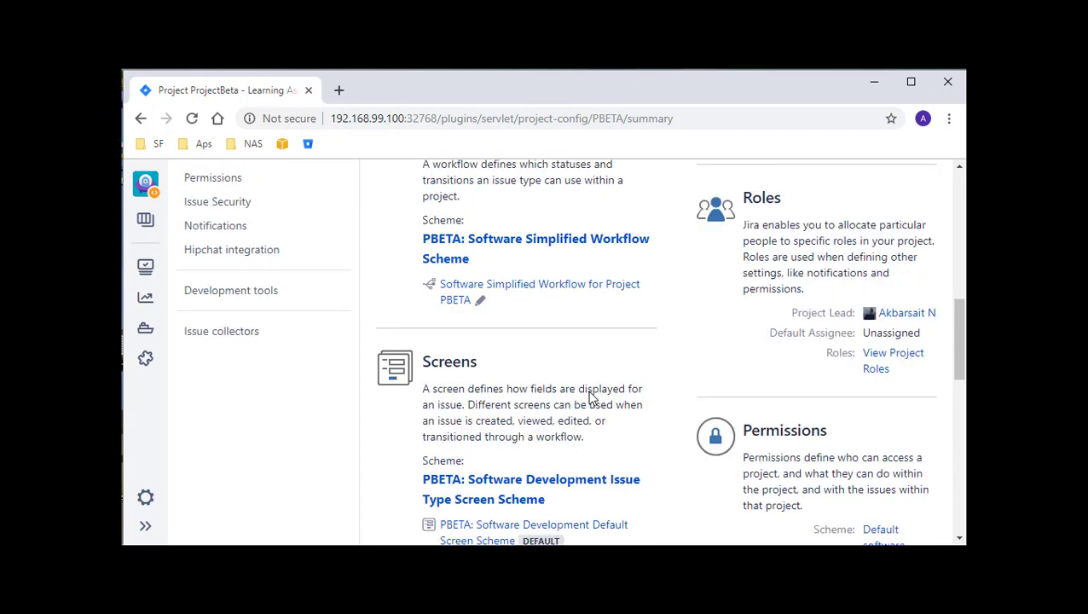
scroll(590, 397, "up", 10)
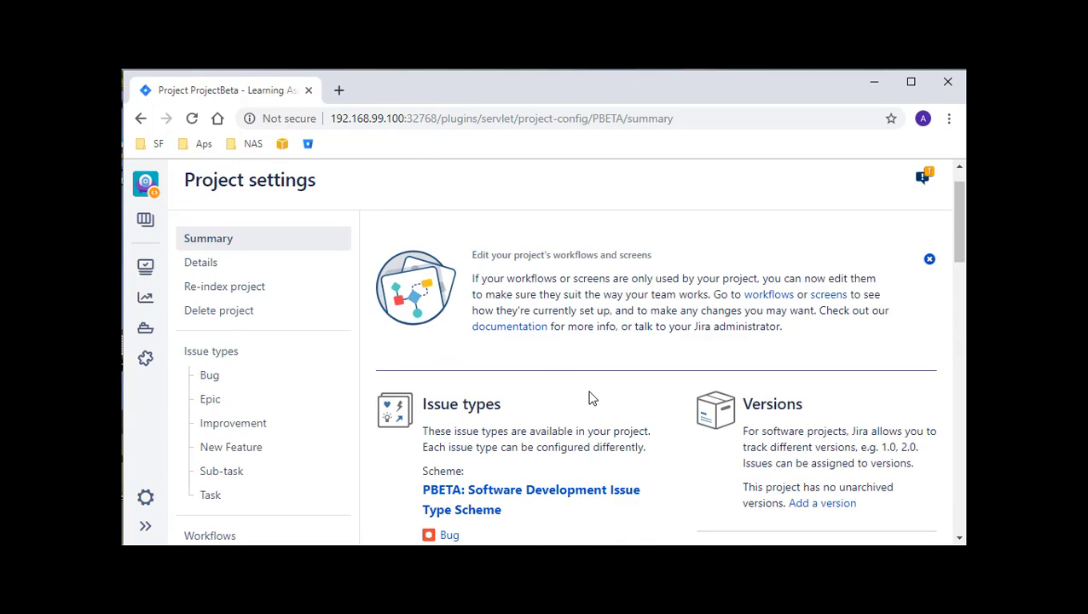